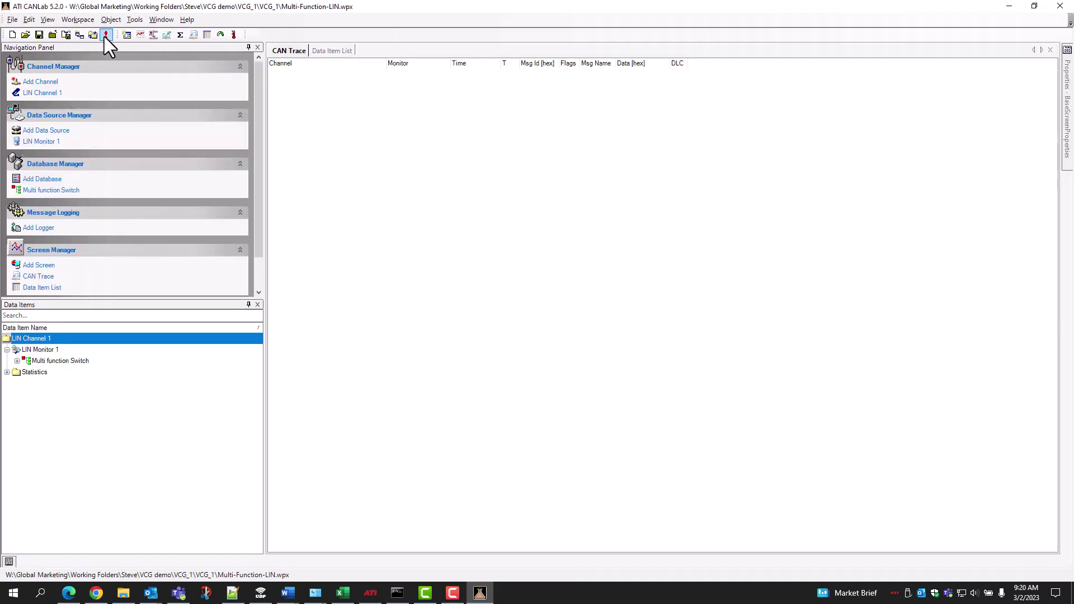
- Go online to trace the multi-function switch messages from LIN Channel 1 in the CAN Trace window
{"action": "left_click", "coordinate": [106, 35]}
{"action": "left_click_drag", "start_coordinate": [332, 174], "coordinate": [333, 311]}
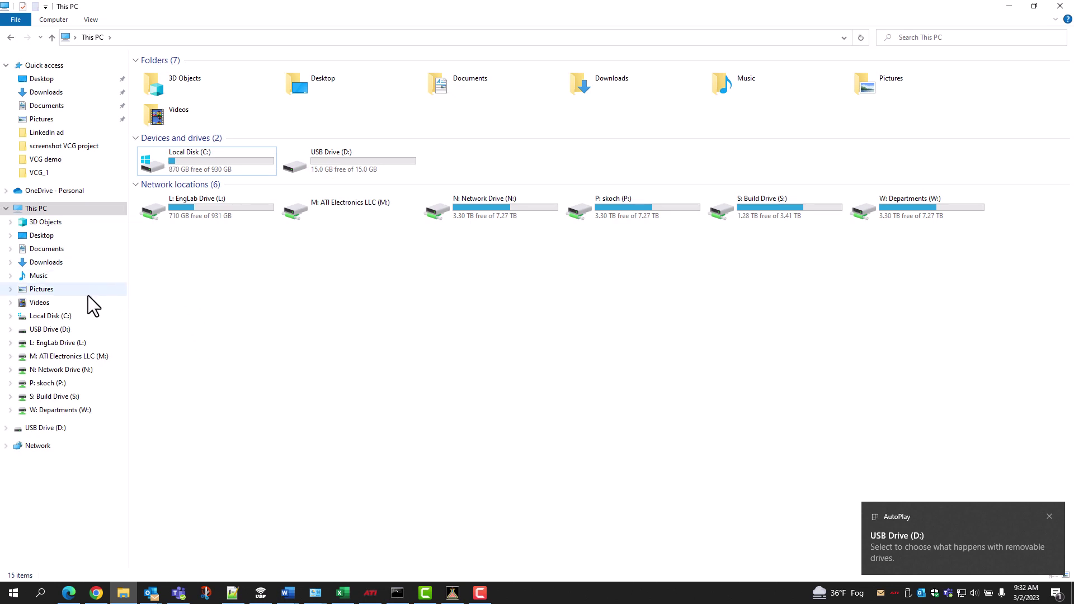
- Launch ATI EASI UI from USB Drive (D:) in File Explorer and refresh the connected VCG's device info
{"action": "left_click", "coordinate": [50, 330]}
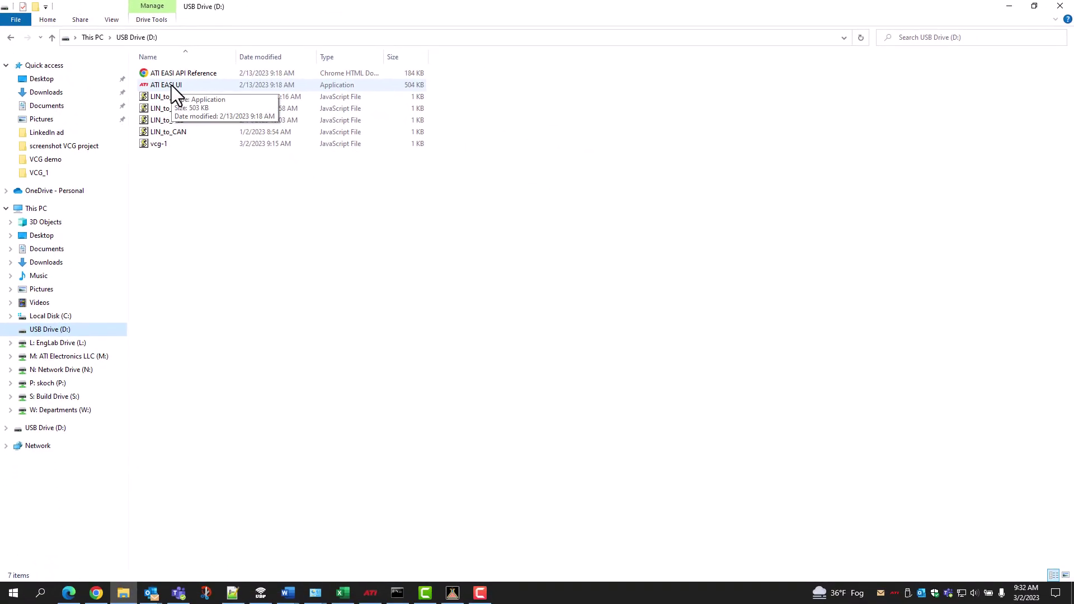
{"action": "double_click", "coordinate": [172, 85]}
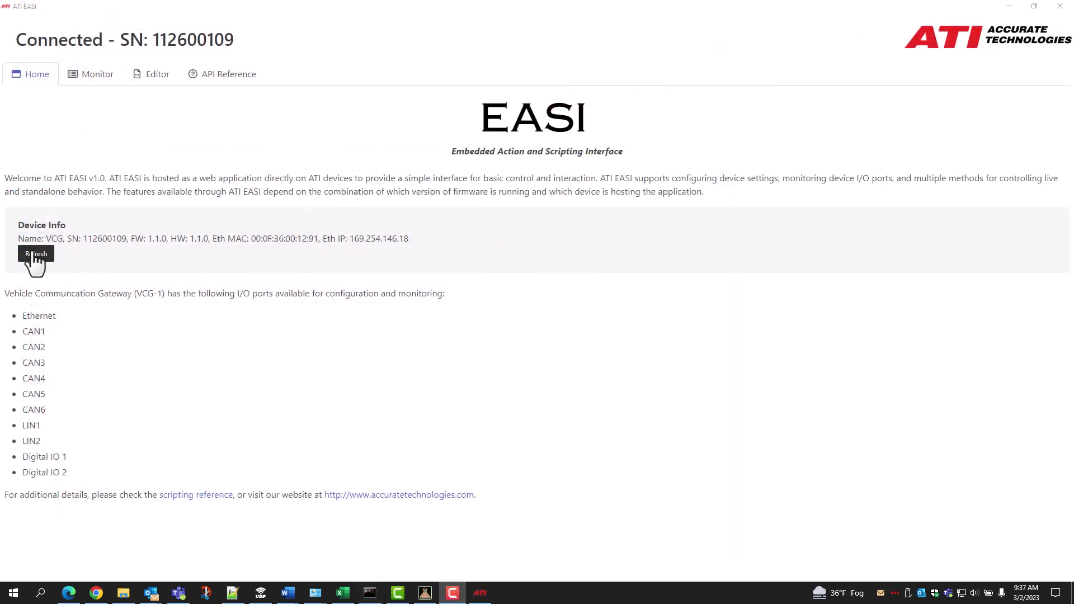
{"action": "left_click", "coordinate": [34, 254]}
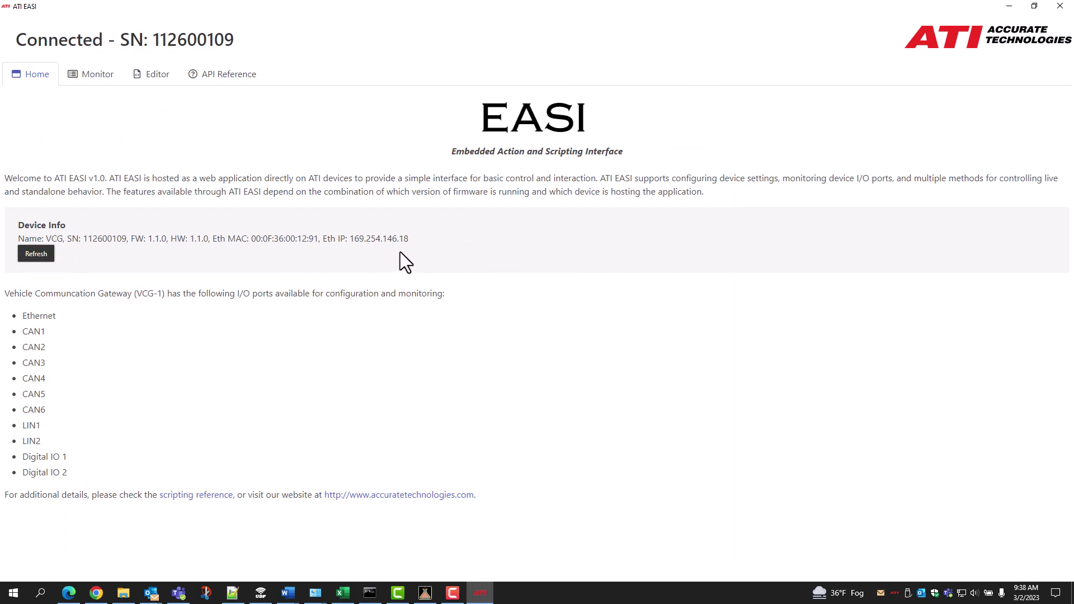
- Import the vcg-1 script text into the script editor and run it on the device
{"action": "left_click", "coordinate": [157, 78]}
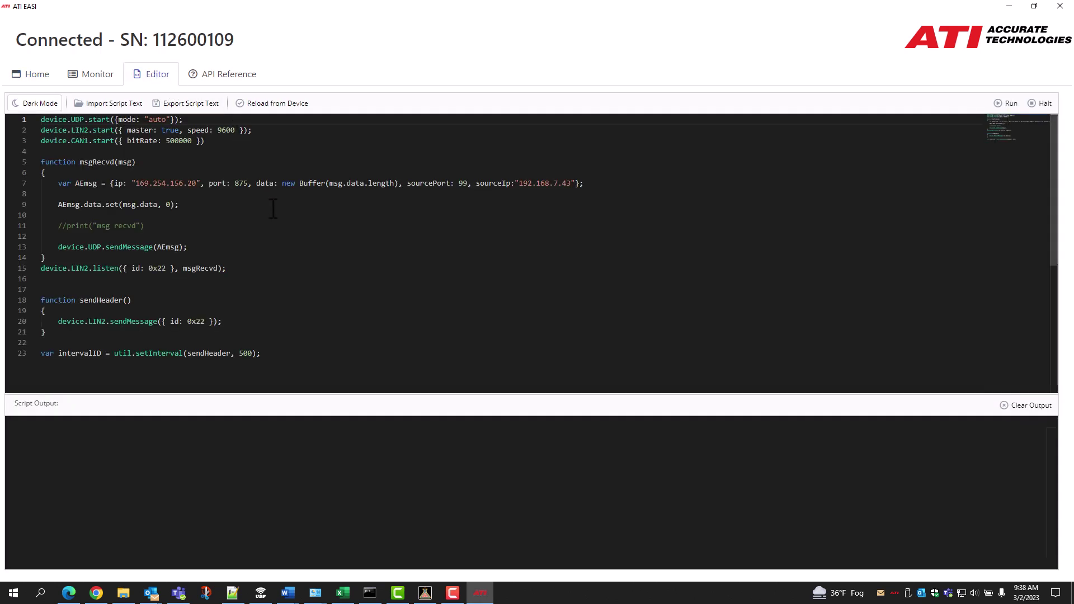
{"action": "left_click", "coordinate": [112, 103]}
{"action": "double_click", "coordinate": [120, 141]}
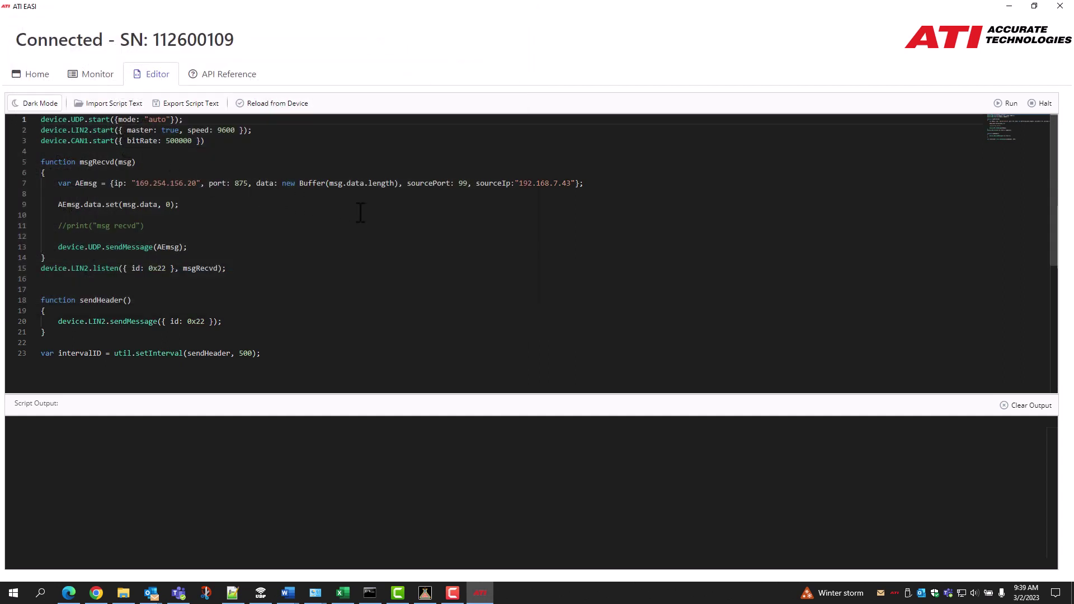
{"action": "left_click", "coordinate": [1007, 103]}
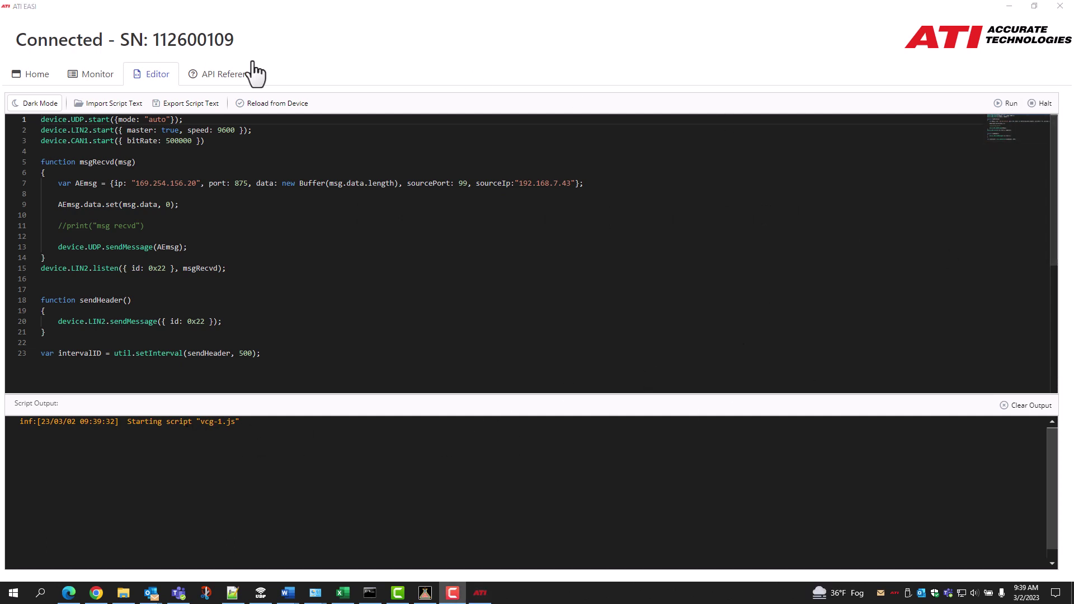
- Start monitoring the messages on LIN Channel 2
{"action": "left_click", "coordinate": [94, 77]}
{"action": "left_click", "coordinate": [974, 105]}
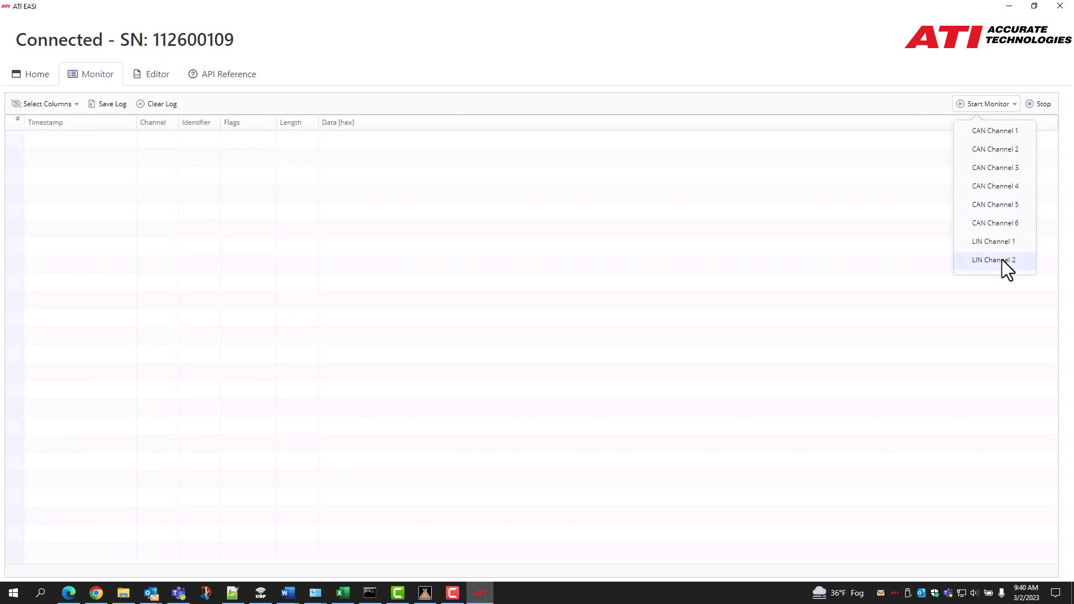
{"action": "left_click", "coordinate": [1001, 261]}
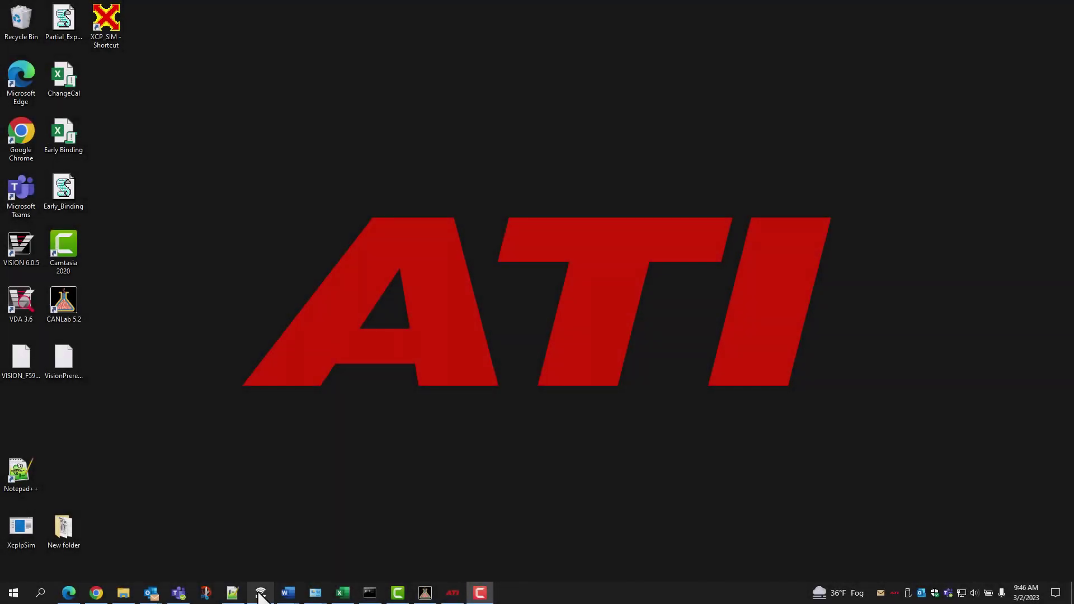
- Switch to UDP - Sender/Reciever, set the remote IP to the Ethernet adapter's address 169.254.146.226 found in Command Prompt, and connect
{"action": "left_click", "coordinate": [261, 593]}
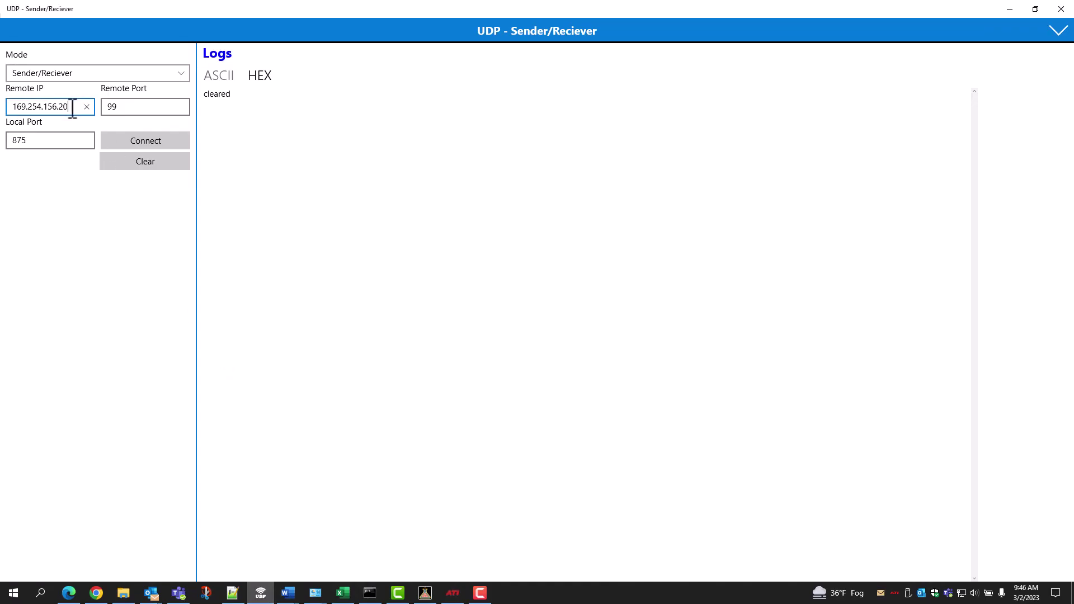
{"action": "key", "text": "F10"}
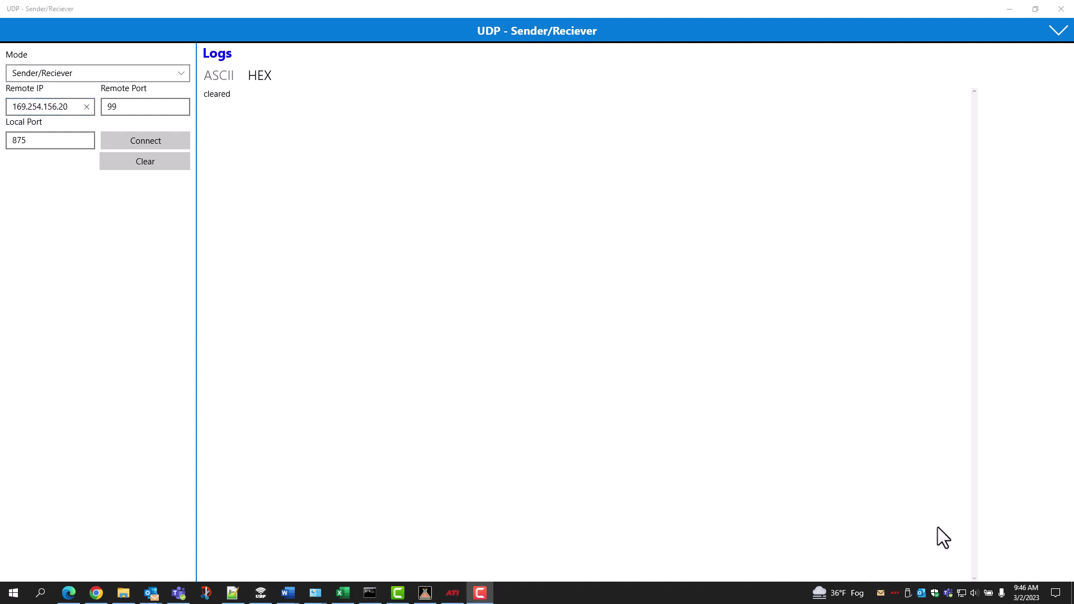
{"action": "left_click", "coordinate": [370, 595]}
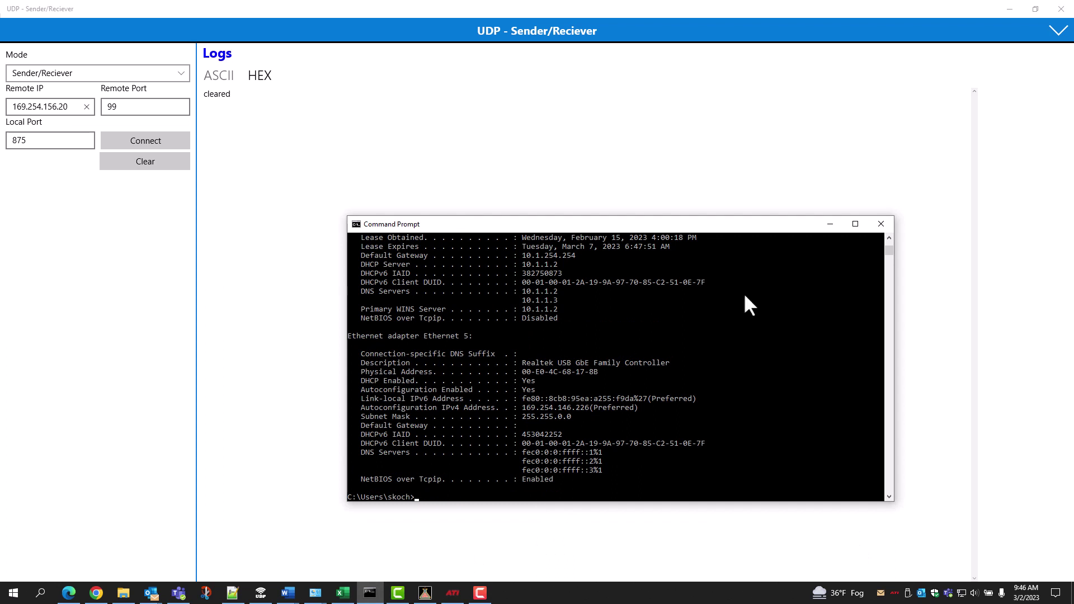
{"action": "left_click", "coordinate": [830, 224]}
{"action": "left_click", "coordinate": [70, 108]}
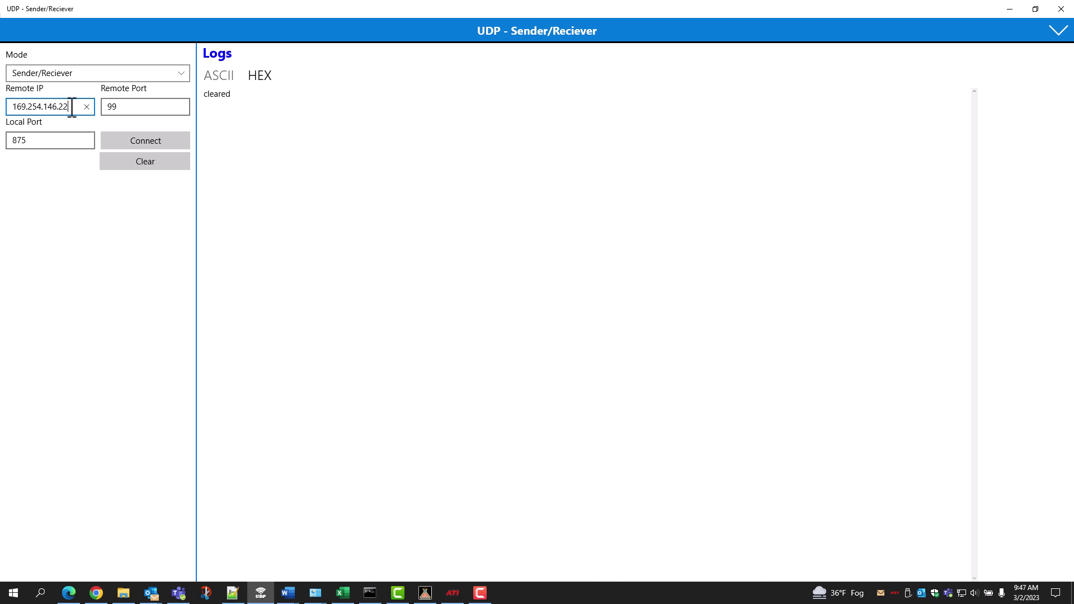
{"action": "left_click", "coordinate": [130, 142]}
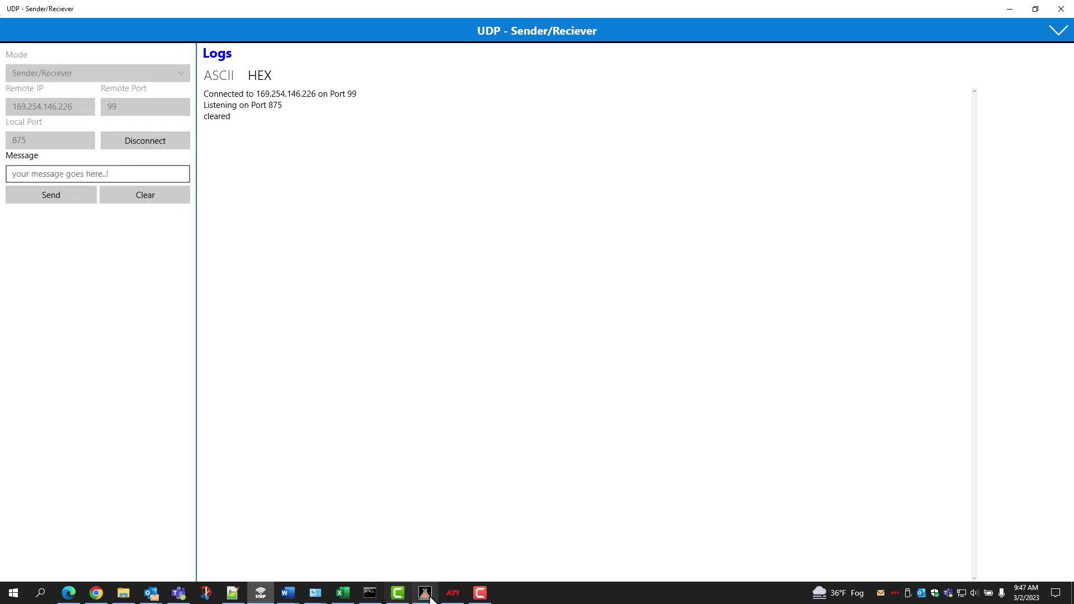
- Switch to ATI EASI, change the AEmsg destination ip in the script to "169.254.146.226", and run the script again
{"action": "left_click", "coordinate": [452, 593]}
{"action": "left_click", "coordinate": [158, 77]}
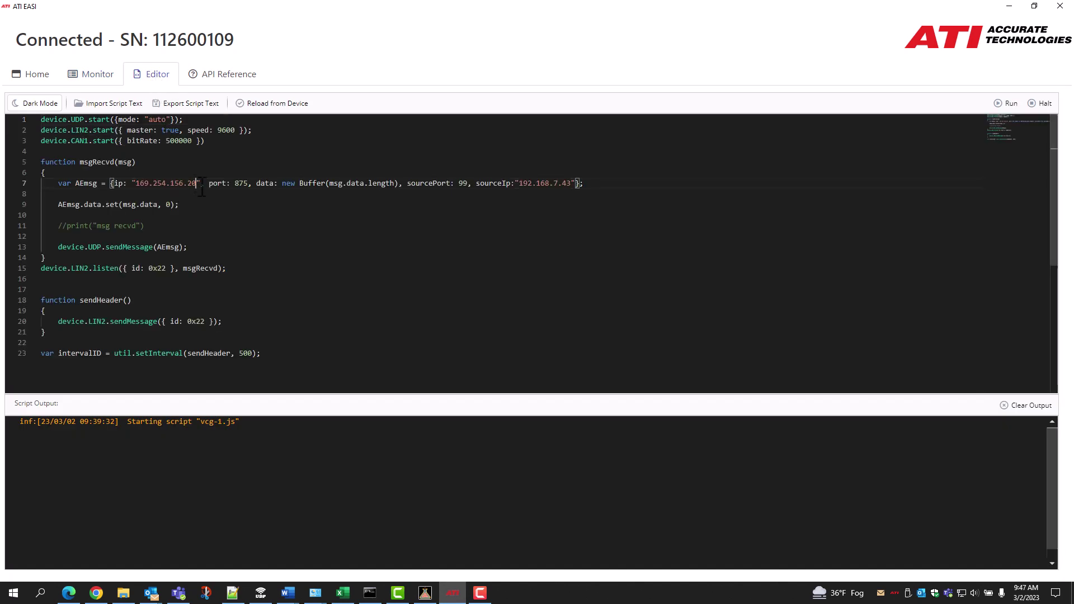
{"action": "key", "text": "BackSpace"}
{"action": "key", "text": "BackSpace"}
{"action": "key", "text": "BackSpace"}
{"action": "key", "text": "BackSpace"}
{"action": "key", "text": "BackSpace"}
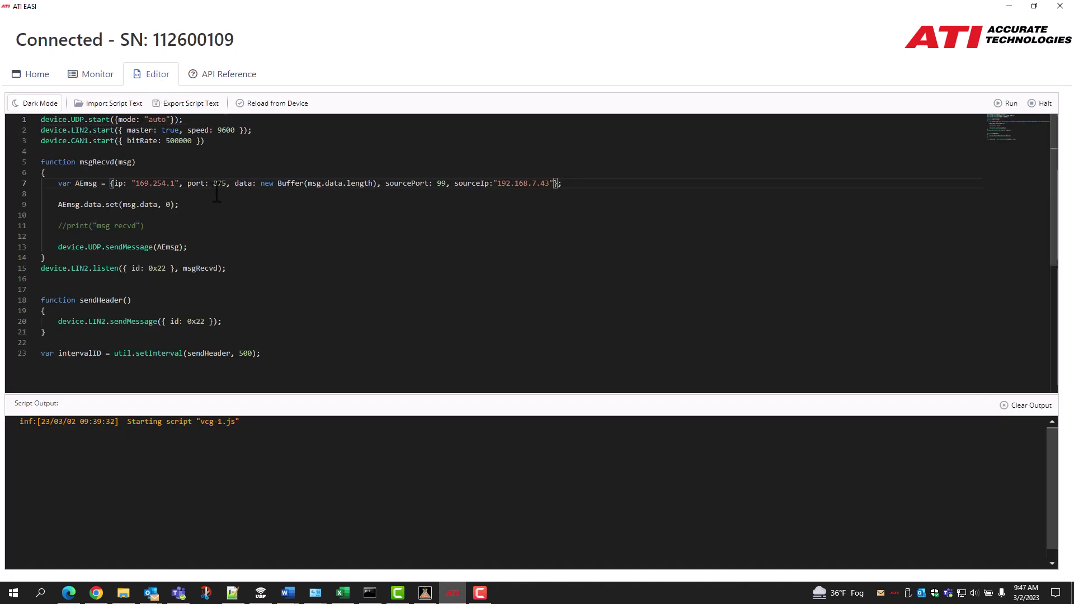
{"action": "type", "text": "46.22"}
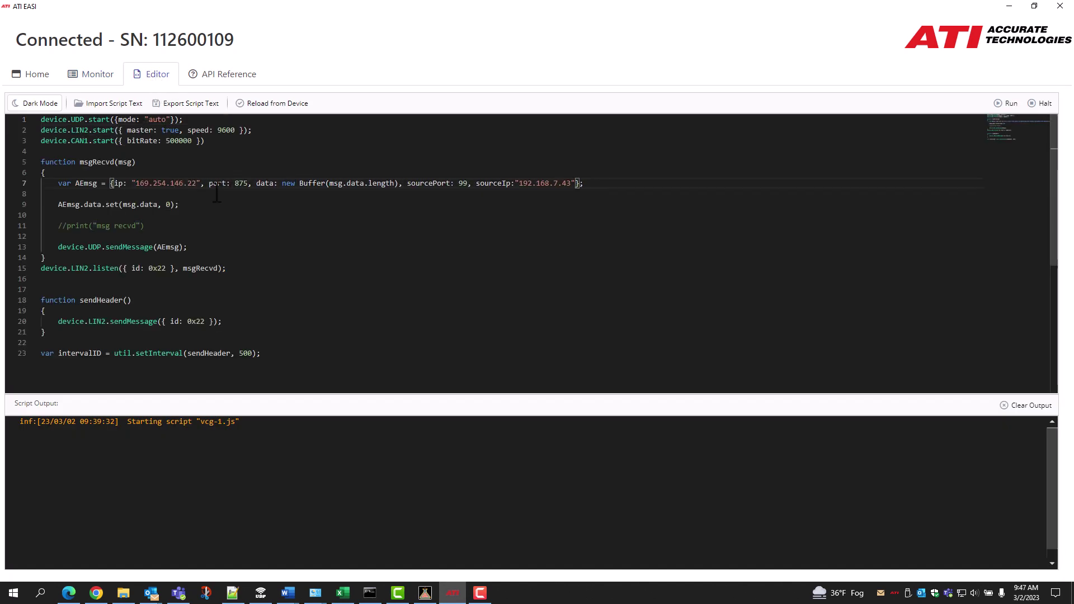
{"action": "type", "text": "6"}
{"action": "left_click", "coordinate": [1008, 104]}
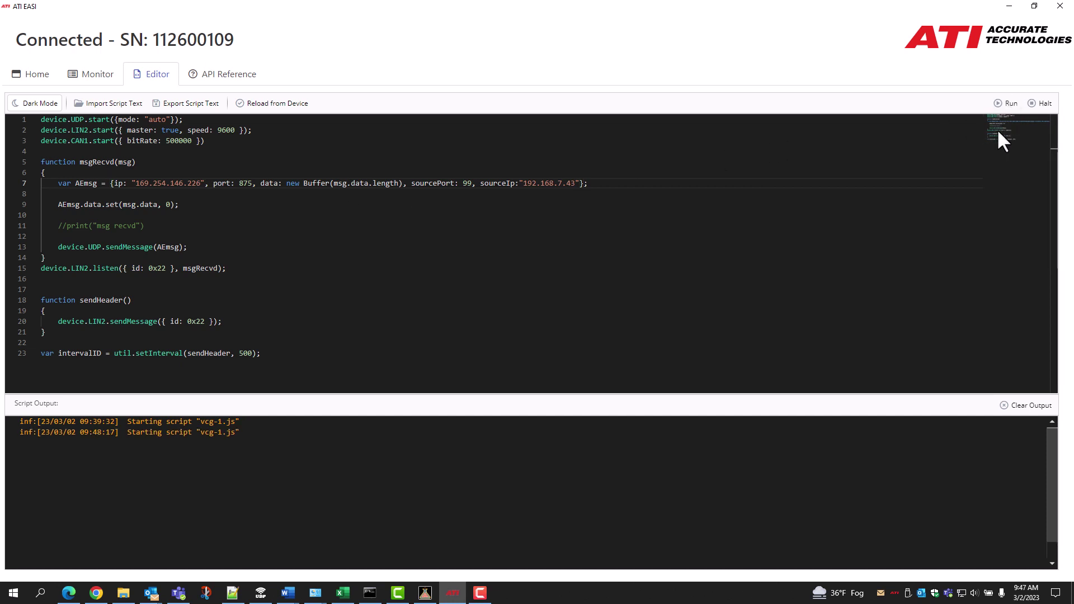
- Return to UDP - Sender/Reciever, send an empty message while logging the incoming LIN data, and disconnect
{"action": "left_click", "coordinate": [1009, 7]}
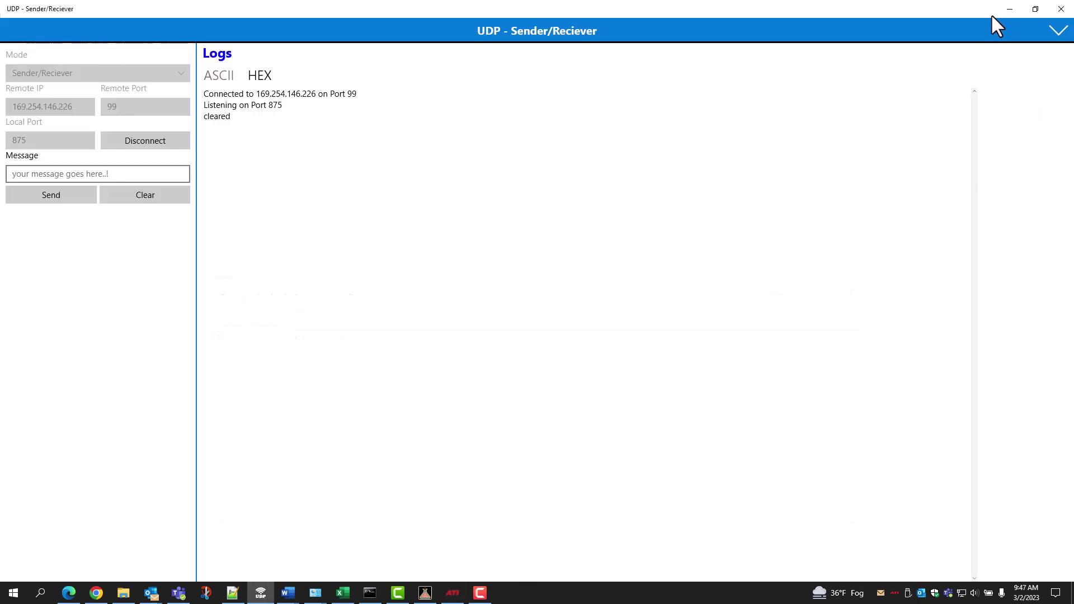
{"action": "left_click", "coordinate": [55, 196]}
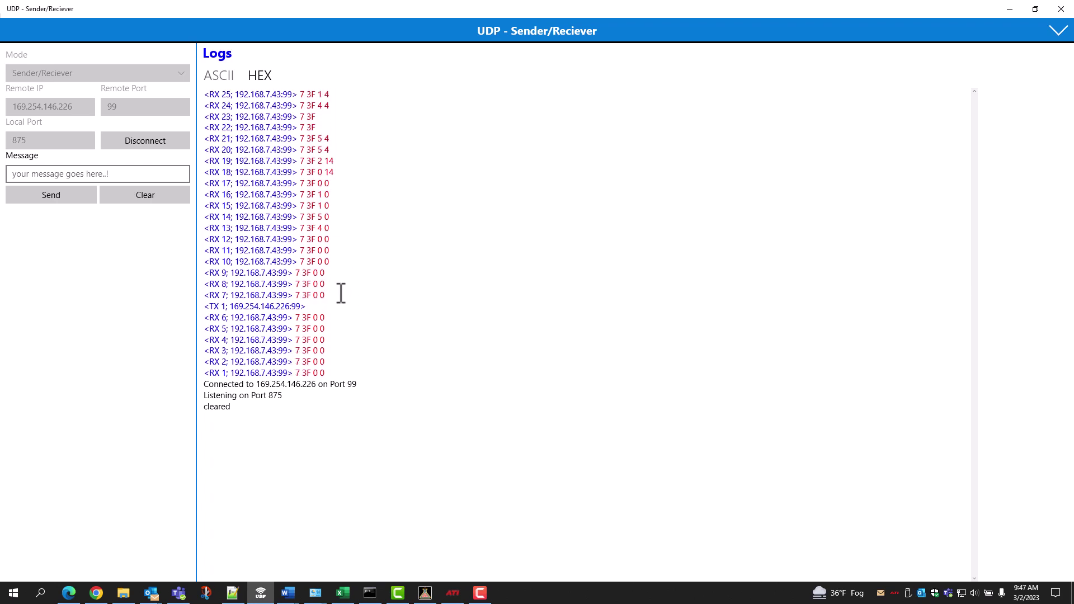
{"action": "left_click", "coordinate": [135, 142]}
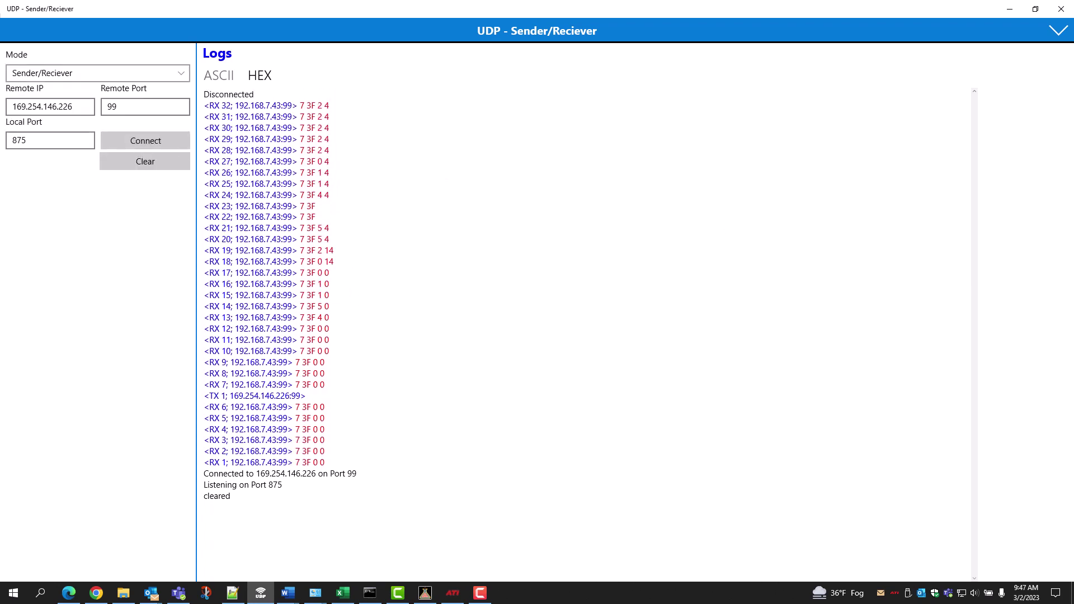